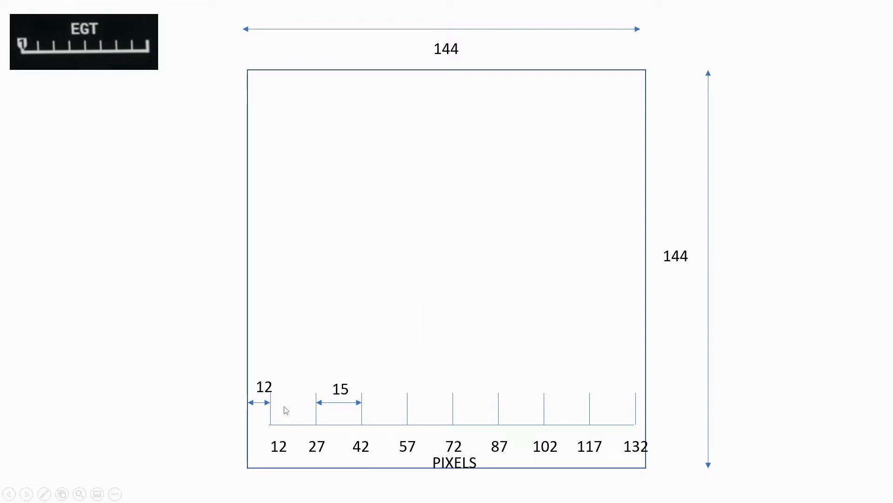
{"action": "left_click", "coordinate": [282, 371]}
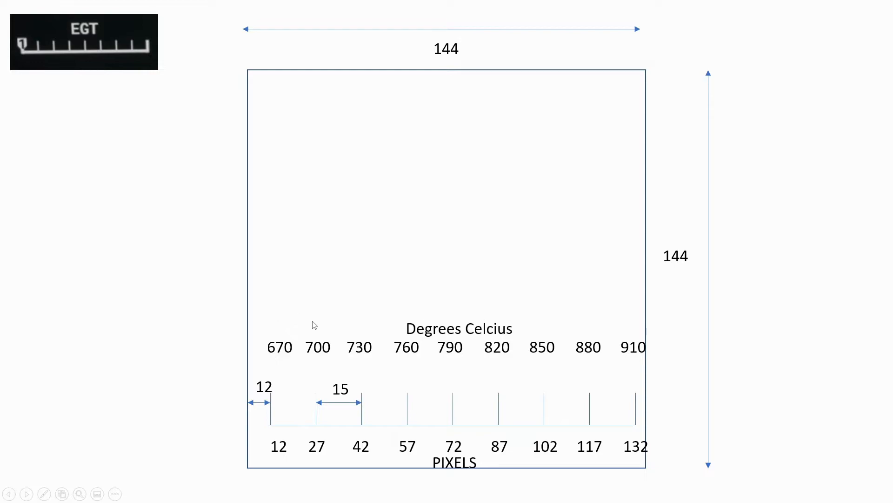
{"action": "left_click", "coordinate": [348, 318]}
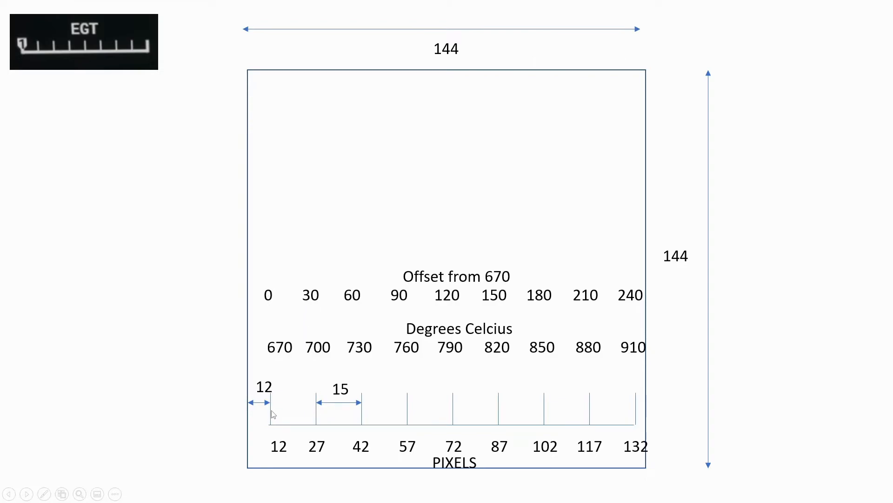
{"action": "left_click", "coordinate": [309, 388]}
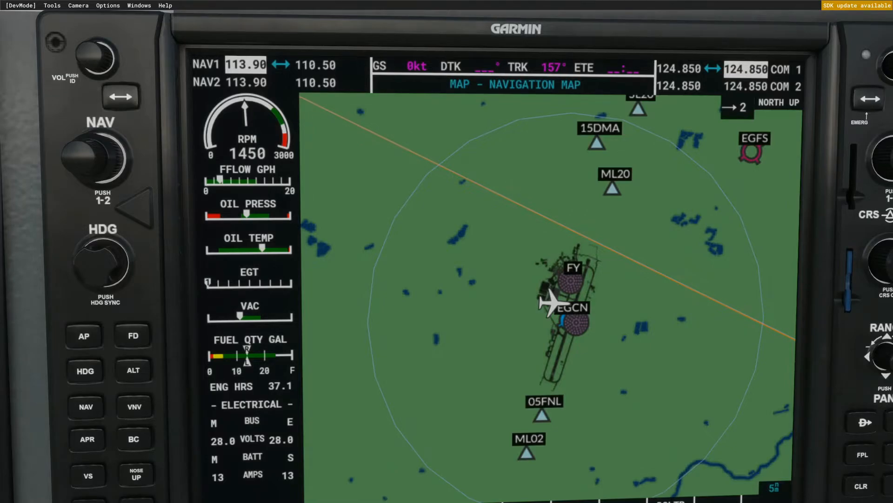
- Switch to Stream Deck and replace the EGT text gauge with a Lorby-SI AxisAndOhs SliderGauge titled EGT
{"action": "key", "text": "alt+Tab"}
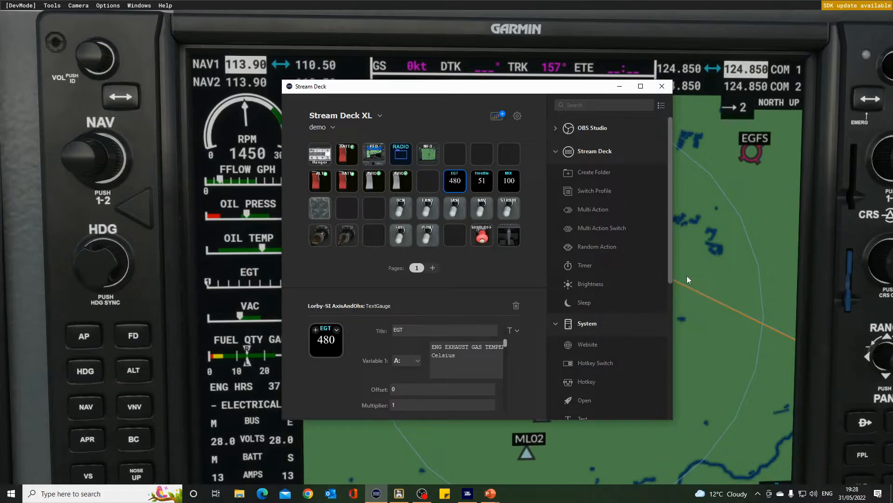
{"action": "left_click_drag", "start_coordinate": [672, 274], "coordinate": [671, 358]}
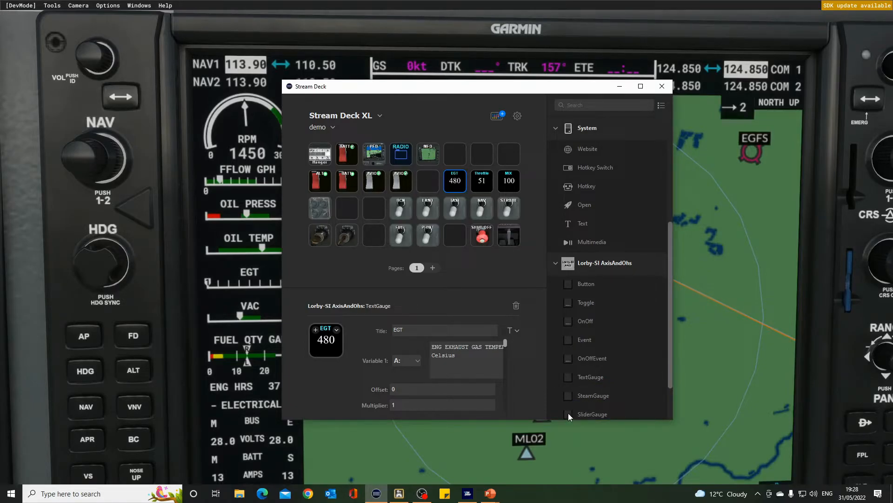
{"action": "left_click_drag", "start_coordinate": [568, 412], "coordinate": [457, 178]}
{"action": "left_click", "coordinate": [495, 281]}
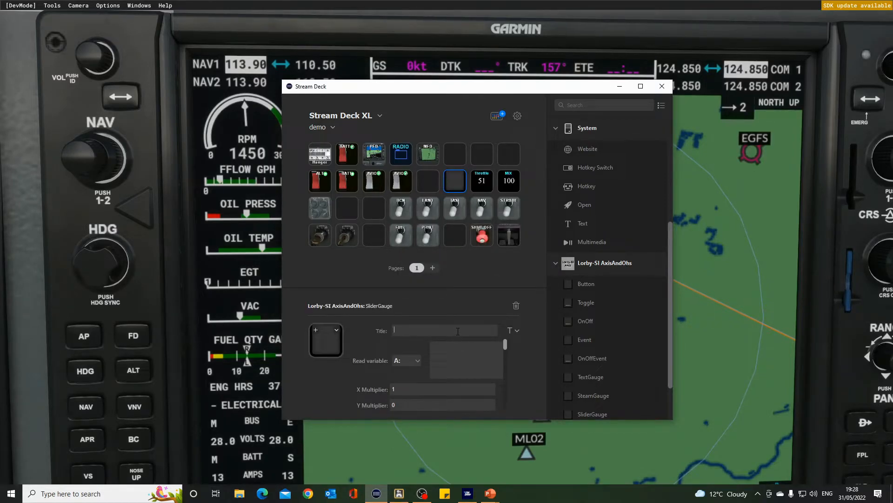
{"action": "type", "text": "EGT"}
- Set the EGT slider gauge's X Multiplier to .5
{"action": "scroll", "coordinate": [506, 347], "scroll_direction": "down", "scroll_amount": 2}
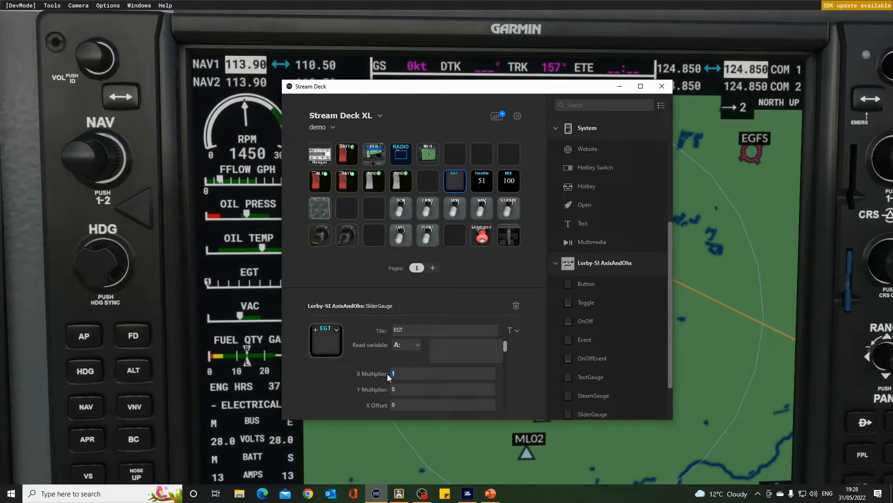
{"action": "key", "text": "BackSpace"}
{"action": "scroll", "coordinate": [507, 347], "scroll_direction": "down", "scroll_amount": 5}
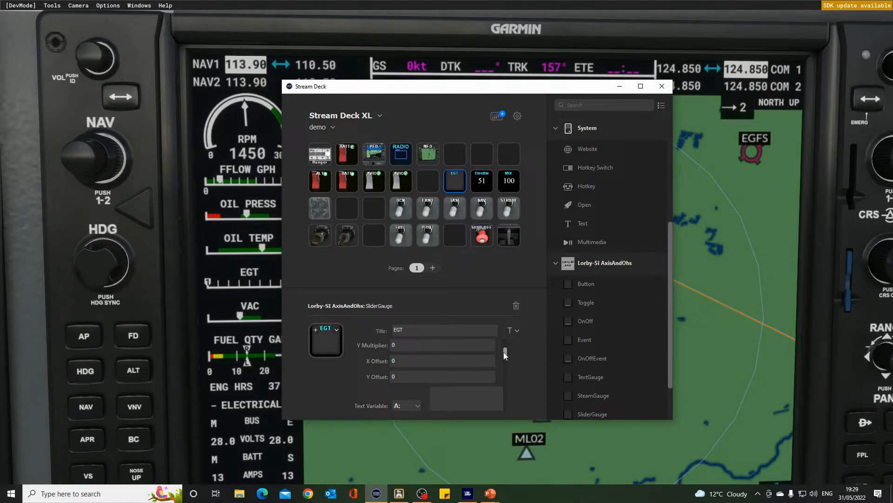
{"action": "left_click_drag", "start_coordinate": [505, 352], "coordinate": [505, 359]}
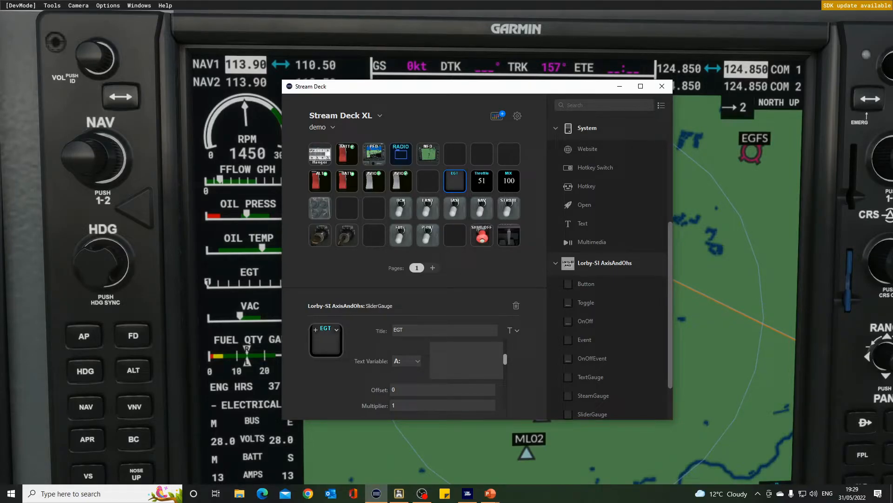
- Switch to Axis and Ohs, open the RPN script editor and move the windows so Stream Deck stays reachable
{"action": "key", "text": "alt+Tab"}
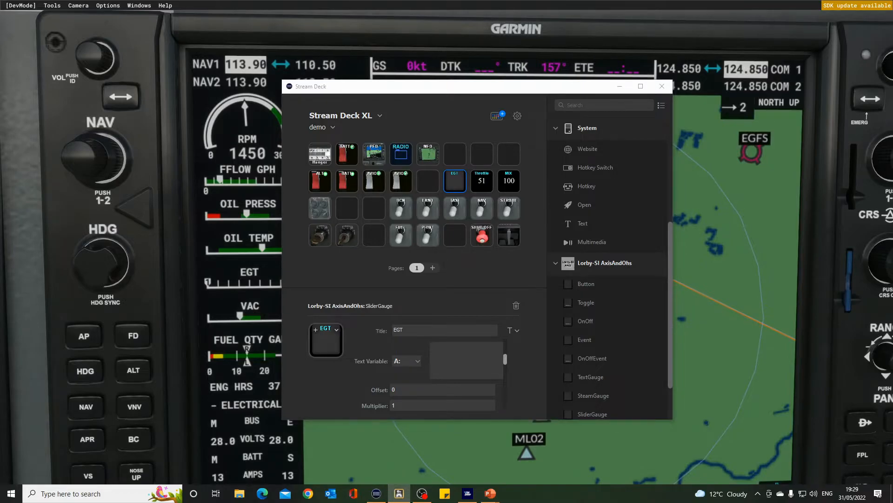
{"action": "left_click_drag", "start_coordinate": [892, 191], "coordinate": [597, 178]}
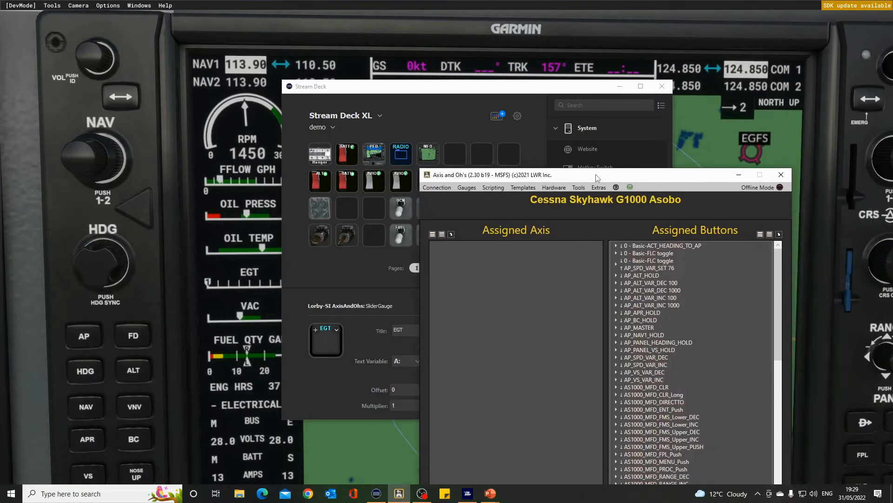
{"action": "left_click", "coordinate": [497, 188]}
{"action": "left_click", "coordinate": [507, 200]}
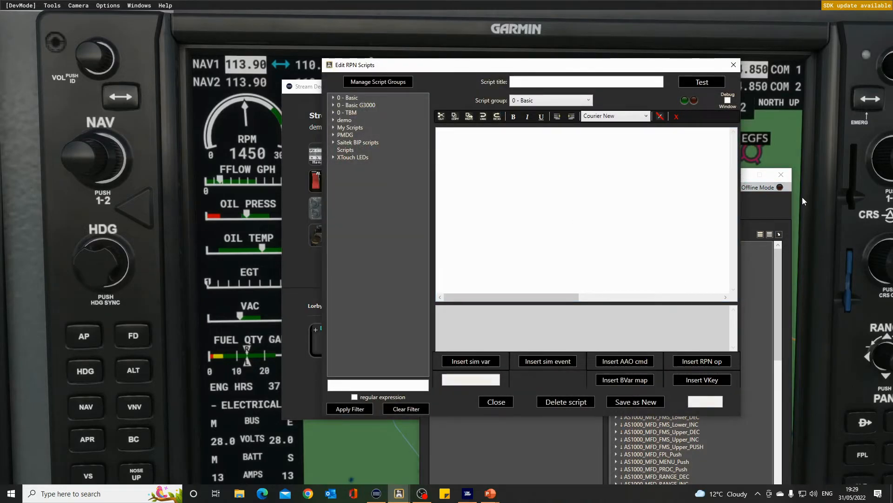
{"action": "left_click", "coordinate": [752, 185]}
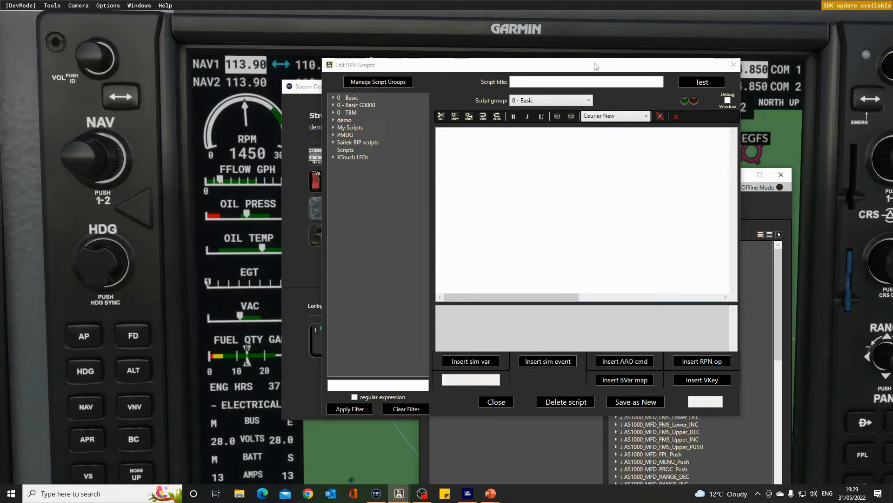
{"action": "left_click_drag", "start_coordinate": [594, 62], "coordinate": [433, 78]}
{"action": "left_click_drag", "start_coordinate": [659, 176], "coordinate": [892, 196]}
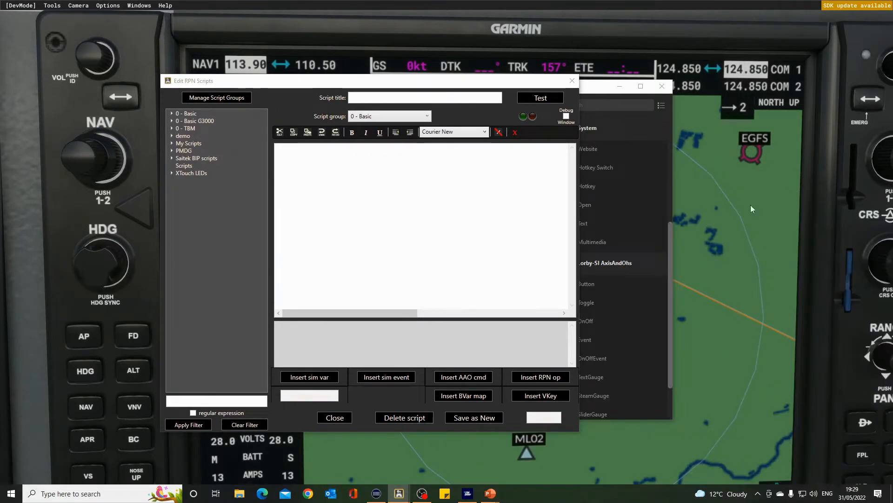
- Filter the simulator variables by "exh" and copy the aircraft engine variable ENG EXHAUST GAS TEMPERATURE:index, Celsius
{"action": "left_click", "coordinate": [322, 376]}
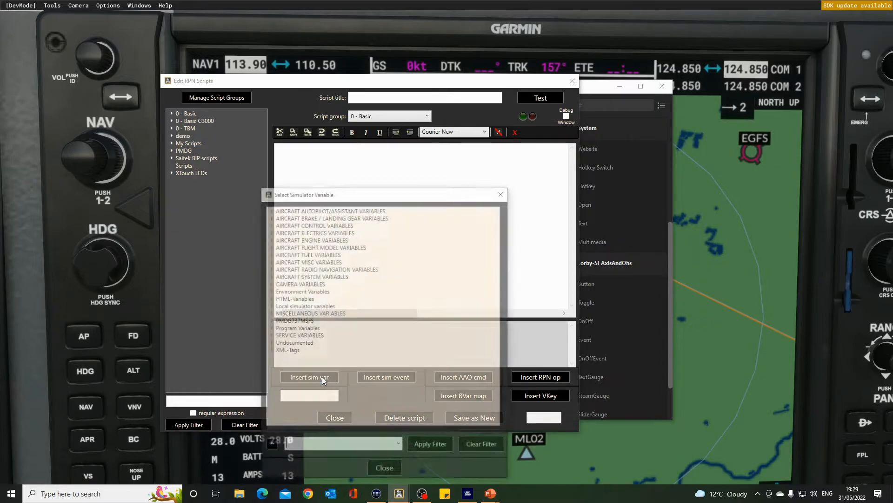
{"action": "left_click", "coordinate": [353, 450]}
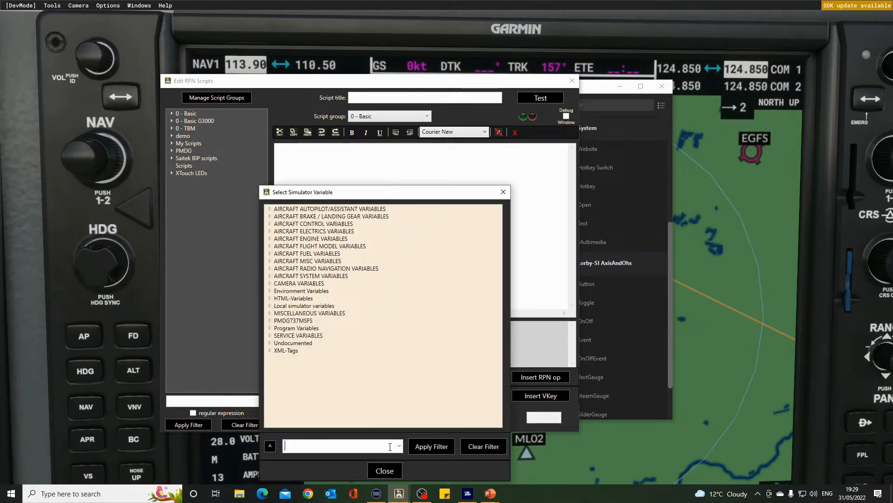
{"action": "type", "text": "exh"}
{"action": "left_click", "coordinate": [431, 447]}
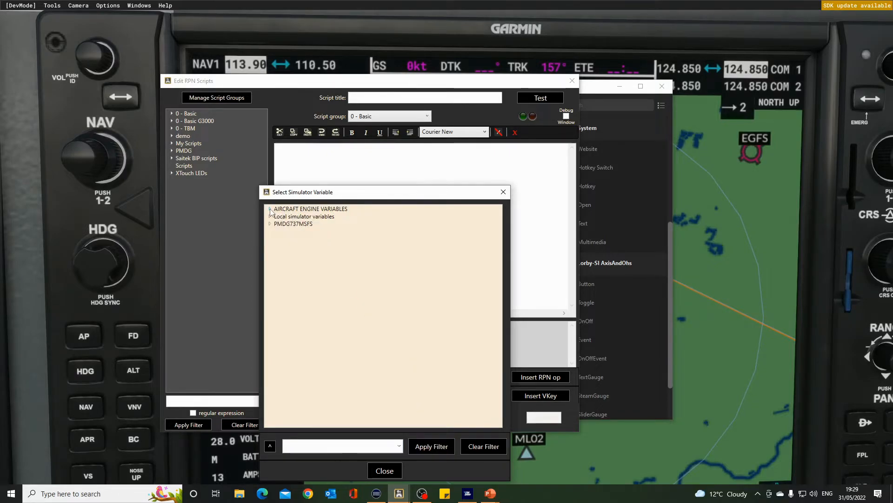
{"action": "left_click", "coordinate": [270, 210]}
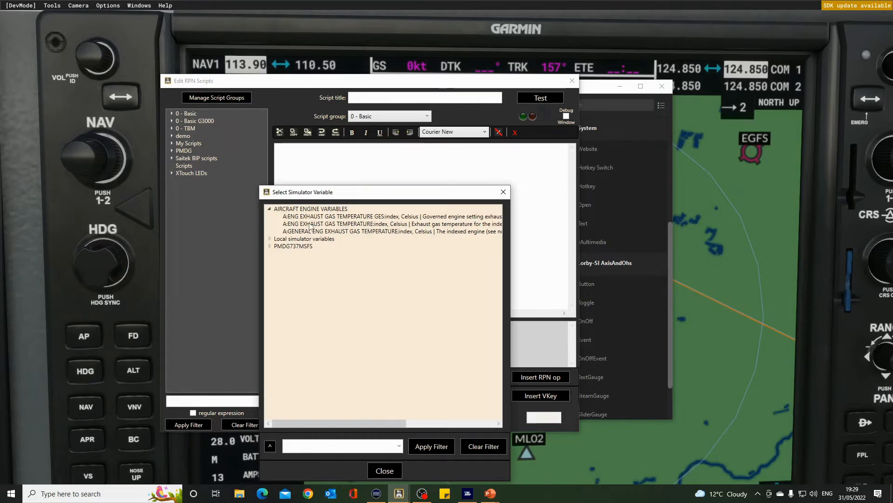
{"action": "left_click", "coordinate": [311, 225]}
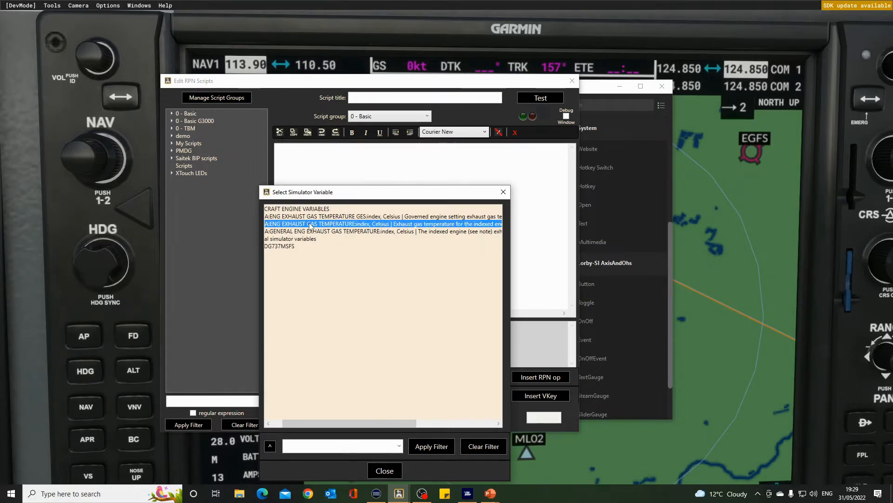
{"action": "left_click", "coordinate": [385, 470]}
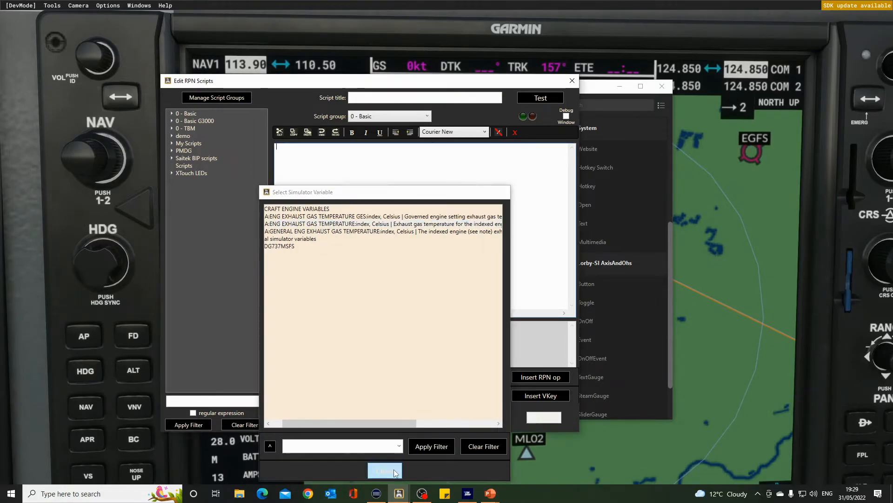
- Switch back to Stream Deck and paste the copied variable as the gauge's text variable, replacing "index" with 1
{"action": "left_click", "coordinate": [646, 362]}
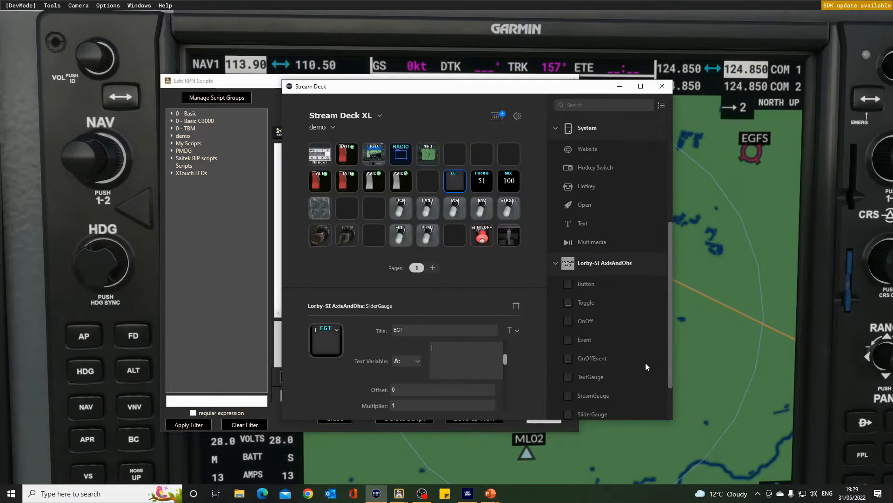
{"action": "left_click", "coordinate": [444, 350]}
{"action": "type", "text": "ENG EXHAUST GAS TEMPERATURE:index, Celsius"}
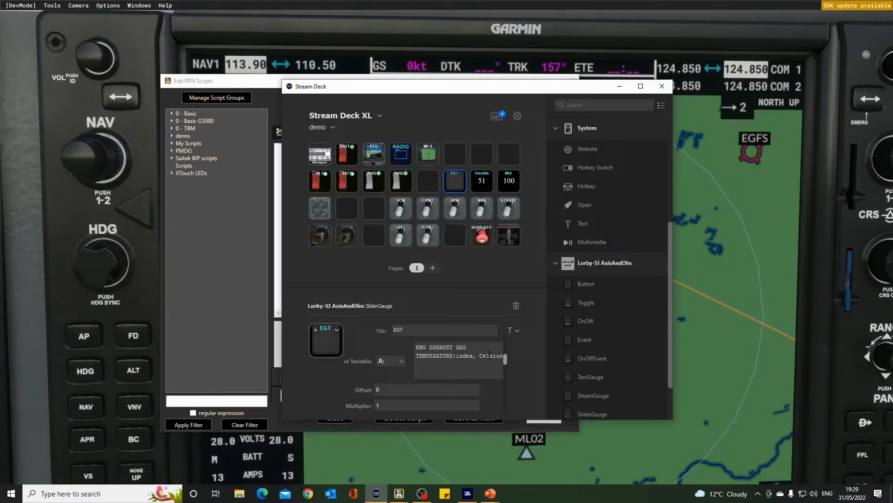
{"action": "left_click_drag", "start_coordinate": [474, 357], "coordinate": [458, 356]}
{"action": "type", "text": "1"}
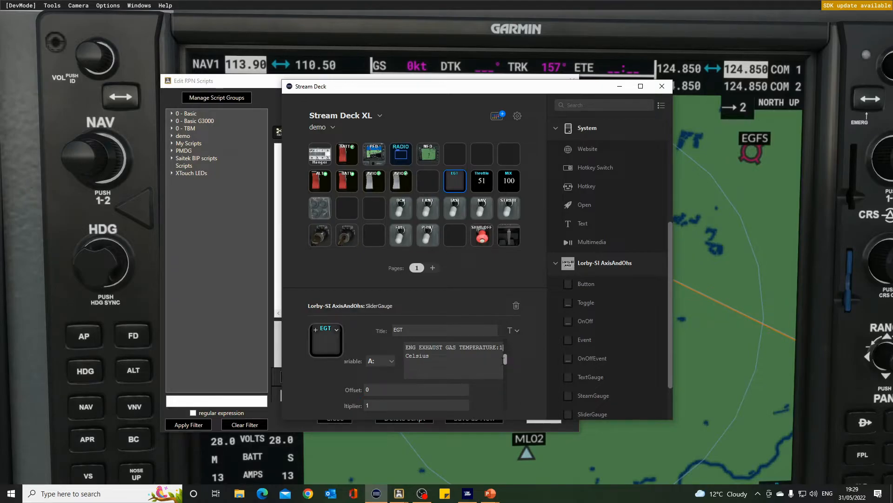
- Check the slider gauge's multiplier, offset and decimals settings, and submit the changes
{"action": "scroll", "coordinate": [506, 359], "scroll_direction": "down", "scroll_amount": 5}
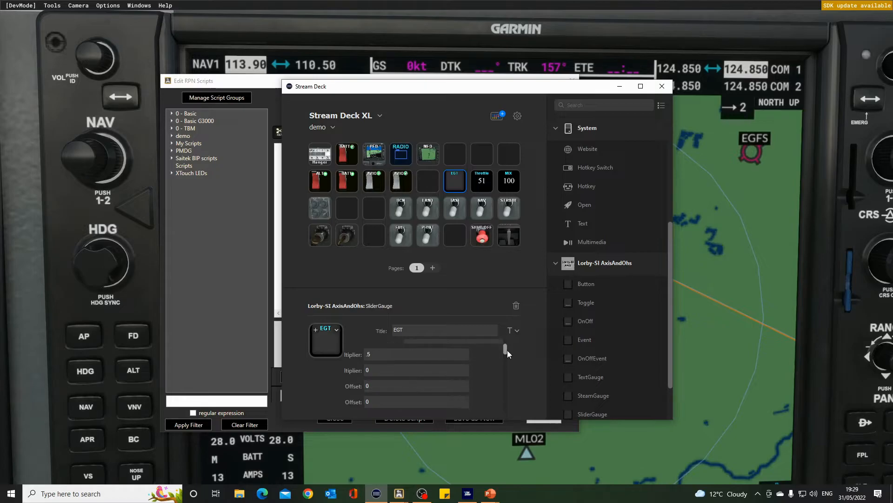
{"action": "left_click_drag", "start_coordinate": [507, 350], "coordinate": [508, 364]}
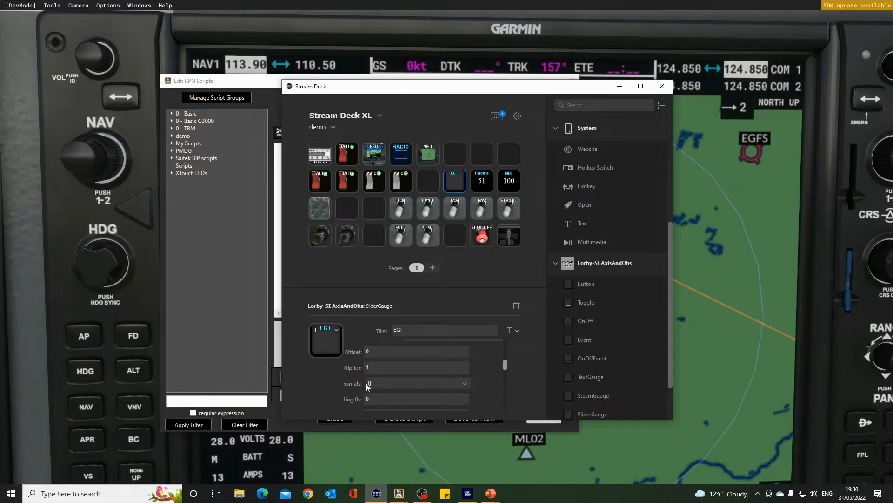
{"action": "left_click_drag", "start_coordinate": [506, 362], "coordinate": [506, 405]}
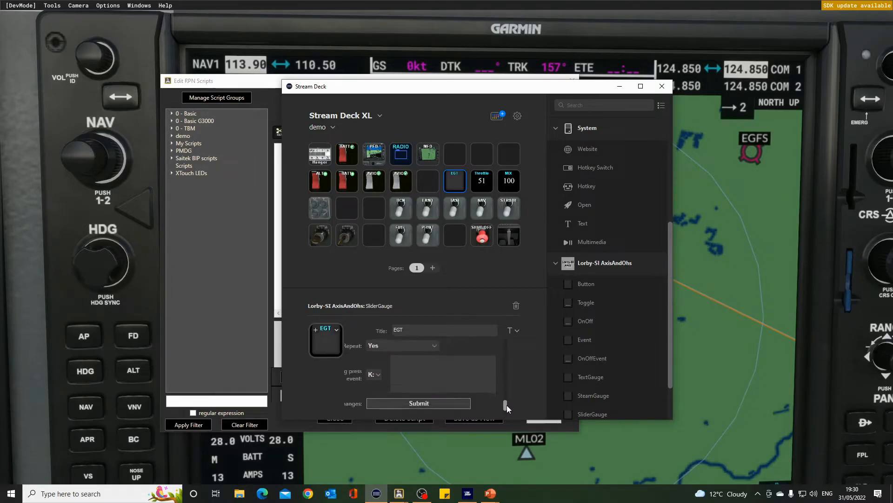
{"action": "left_click", "coordinate": [434, 403]}
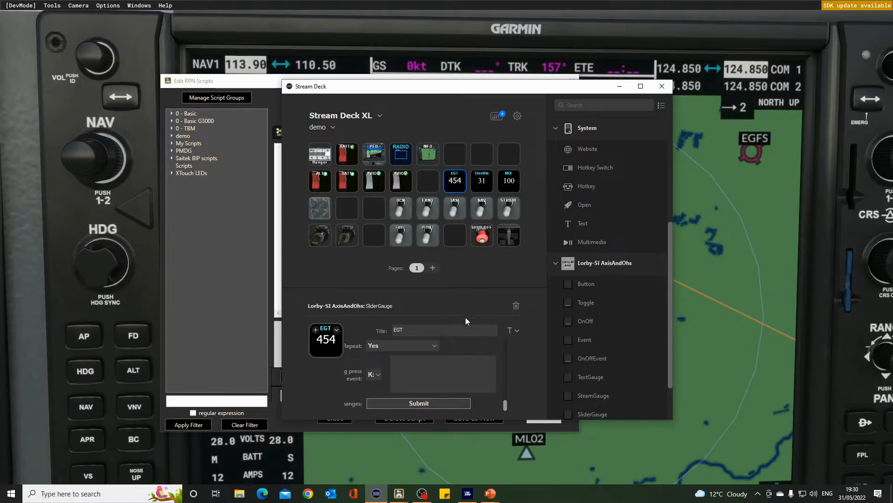
- Upload "15 spacing white.png" as the EGT gauge's background image and submit the changes
{"action": "mouse_move", "coordinate": [506, 404]}
{"action": "left_mouse_down"}
{"action": "mouse_move", "coordinate": [505, 356]}
{"action": "mouse_move", "coordinate": [506, 387]}
{"action": "left_mouse_up"}
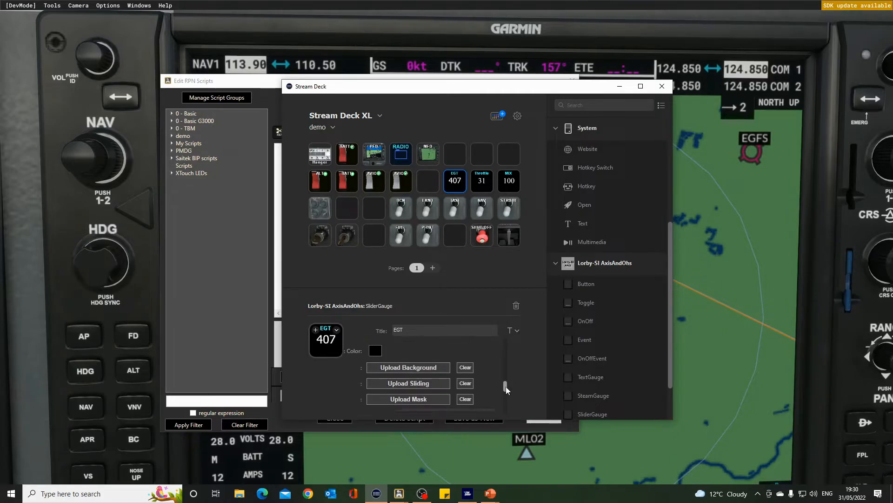
{"action": "left_click", "coordinate": [416, 368]}
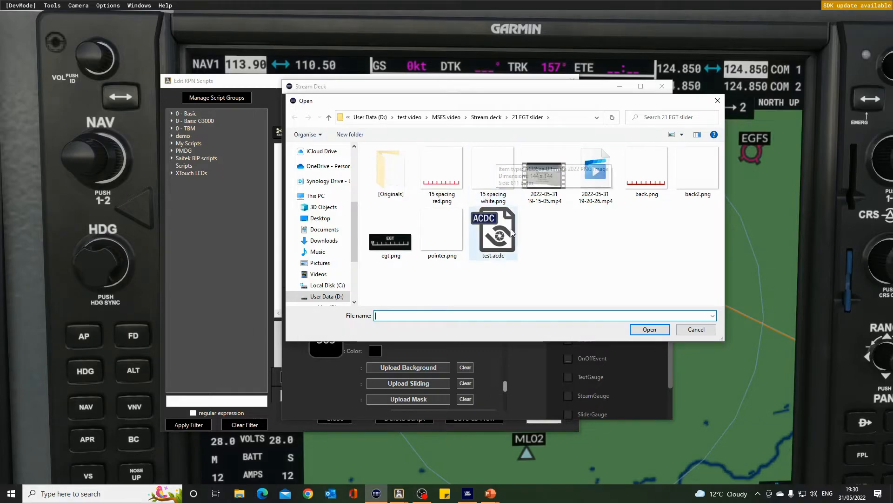
{"action": "double_click", "coordinate": [493, 172]}
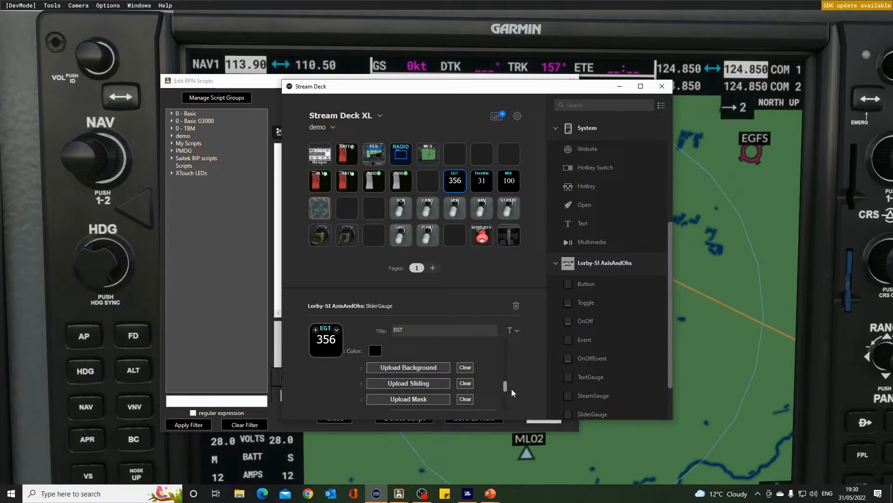
{"action": "left_click_drag", "start_coordinate": [507, 387], "coordinate": [507, 407]}
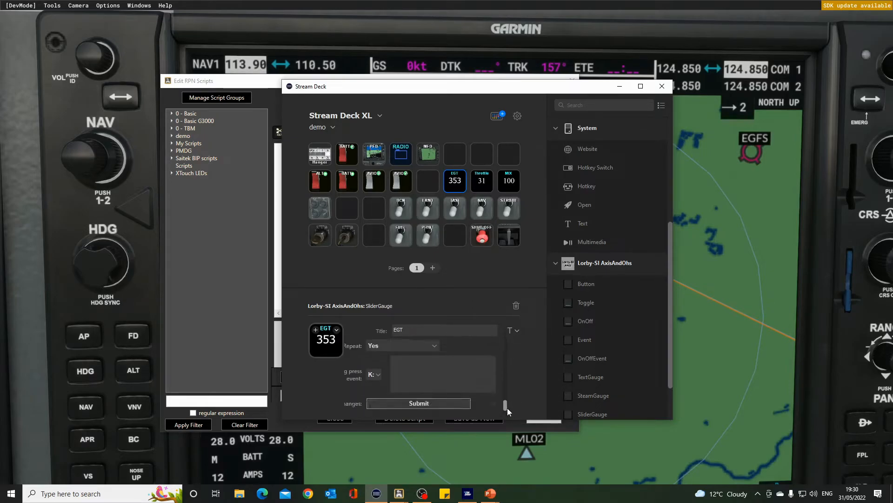
{"action": "left_click", "coordinate": [453, 404]}
- Upload pointer.png as the EGT gauge's sliding image and submit the changes
{"action": "left_click_drag", "start_coordinate": [506, 404], "coordinate": [505, 390]}
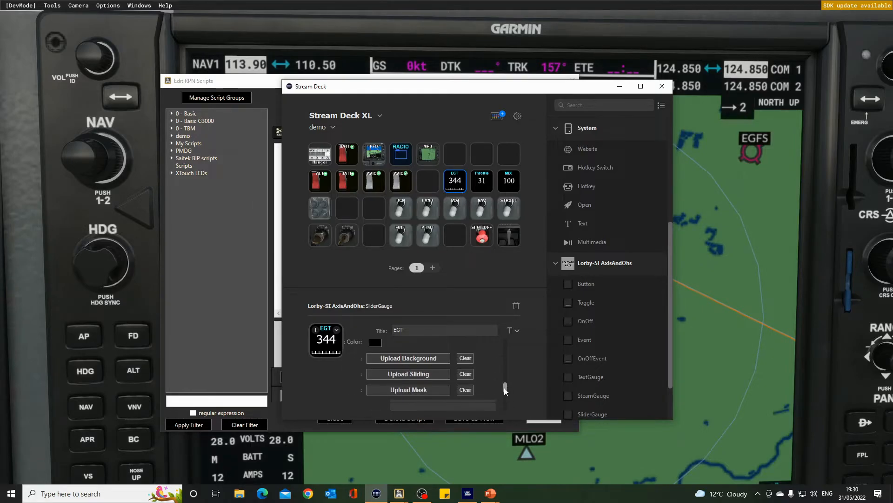
{"action": "left_click", "coordinate": [420, 373]}
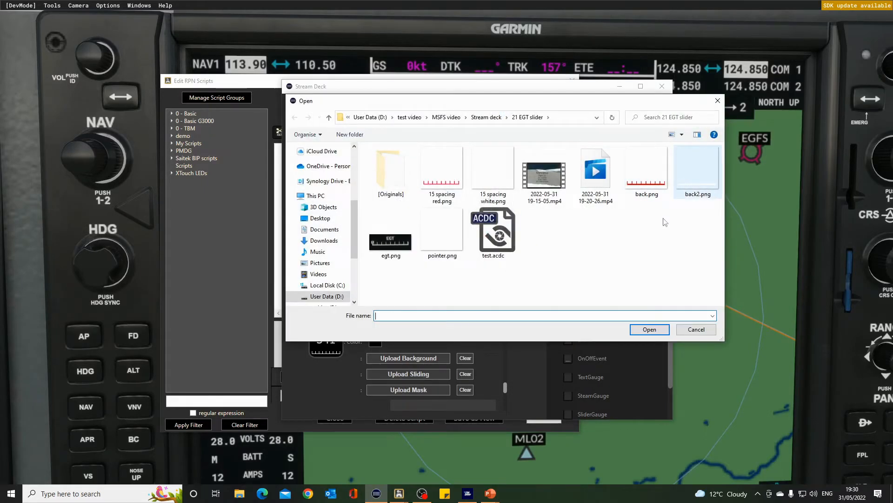
{"action": "double_click", "coordinate": [445, 242]}
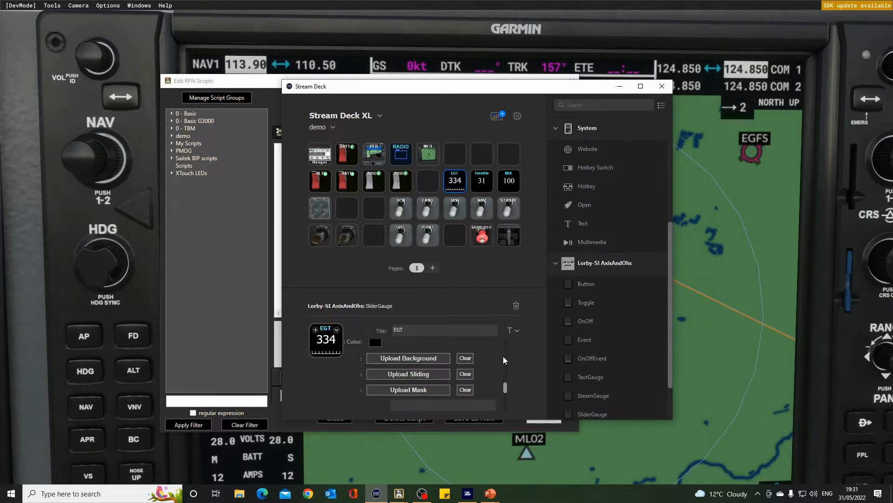
{"action": "left_click_drag", "start_coordinate": [504, 386], "coordinate": [505, 403]}
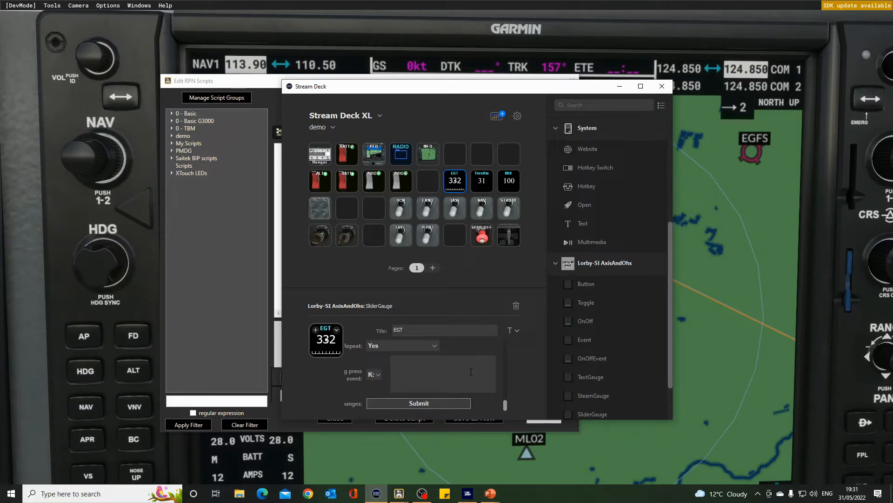
- Set the first of the EGT gauge's two sliding-image offsets to 60 and submit the changes
{"action": "left_click_drag", "start_coordinate": [504, 406], "coordinate": [506, 351]}
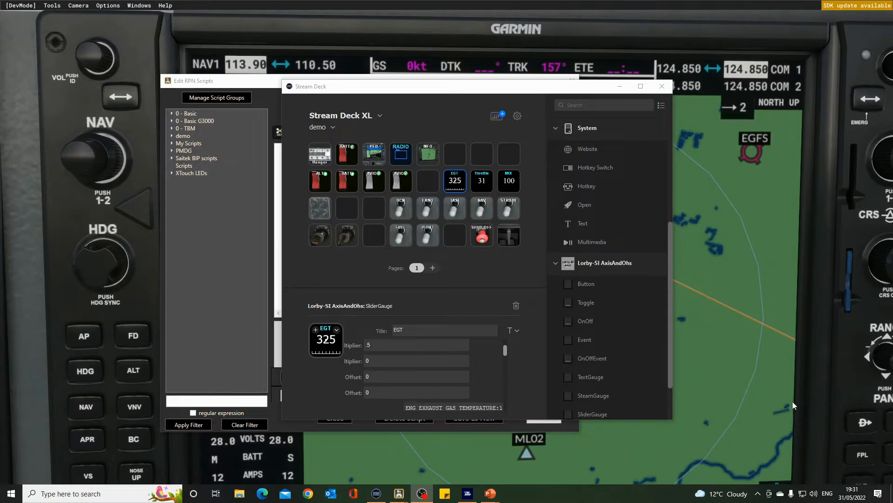
{"action": "left_click", "coordinate": [381, 376]}
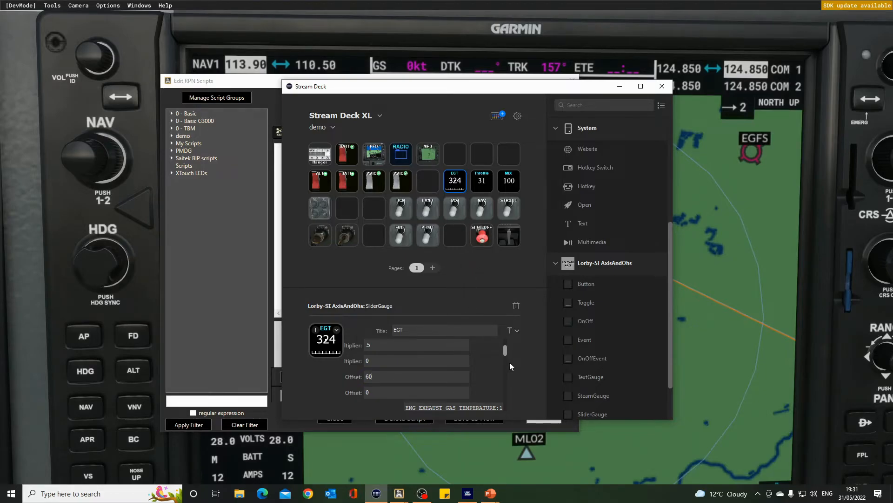
{"action": "left_click_drag", "start_coordinate": [505, 351], "coordinate": [505, 422]}
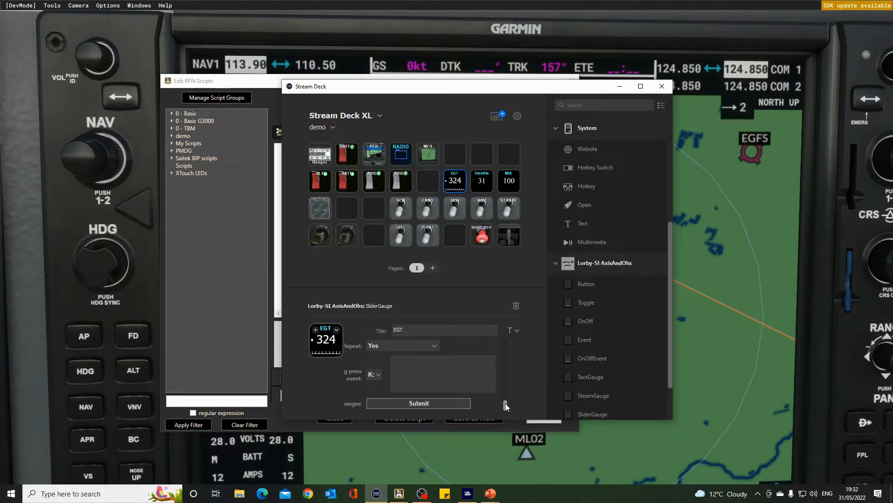
- Set the second sliding-image offset of the EGT gauge to -40 and submit the changes
{"action": "left_click_drag", "start_coordinate": [505, 403], "coordinate": [515, 350]}
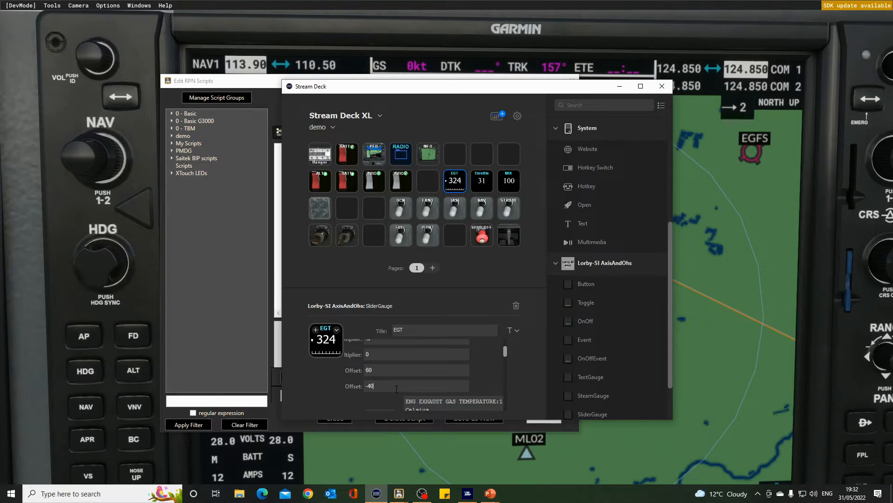
{"action": "left_click_drag", "start_coordinate": [507, 353], "coordinate": [506, 409]}
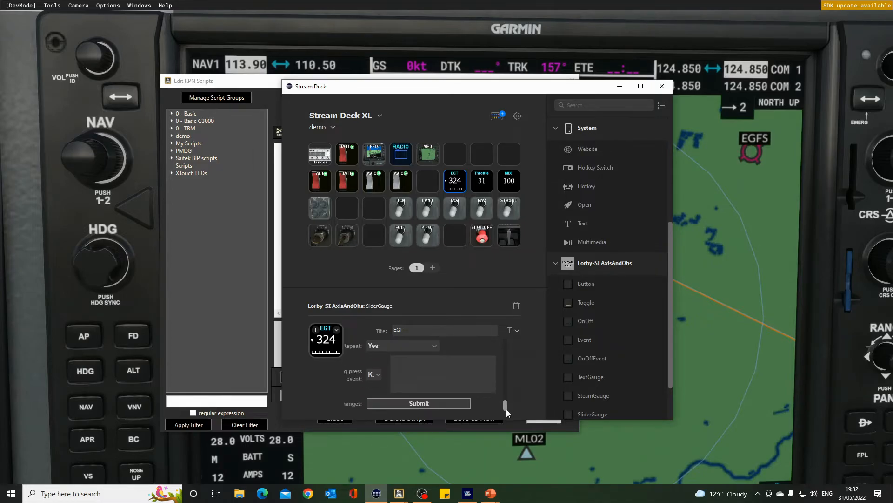
{"action": "left_click", "coordinate": [447, 404]}
{"action": "left_click_drag", "start_coordinate": [506, 406], "coordinate": [510, 341]}
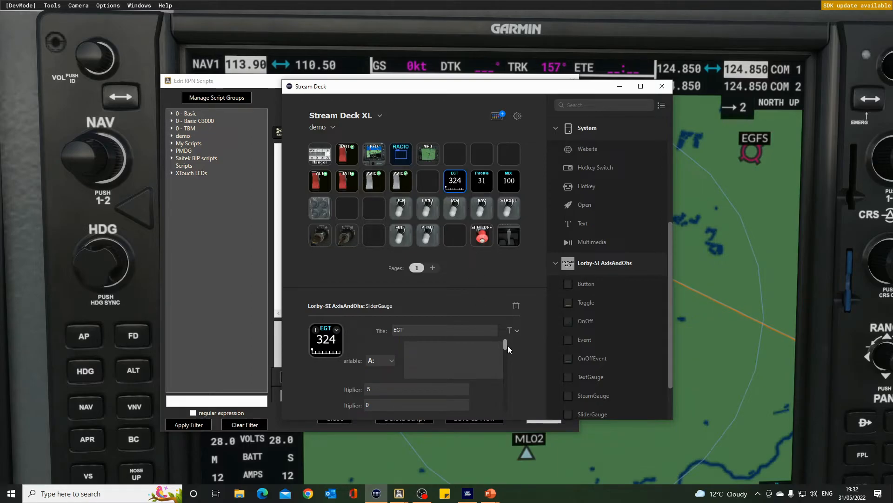
{"action": "left_click_drag", "start_coordinate": [506, 343], "coordinate": [505, 377]}
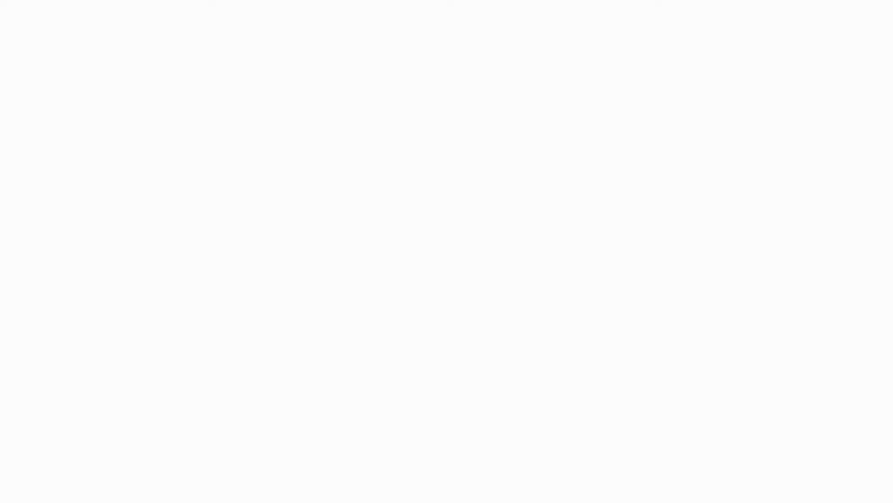
{"action": "key", "text": "Right"}
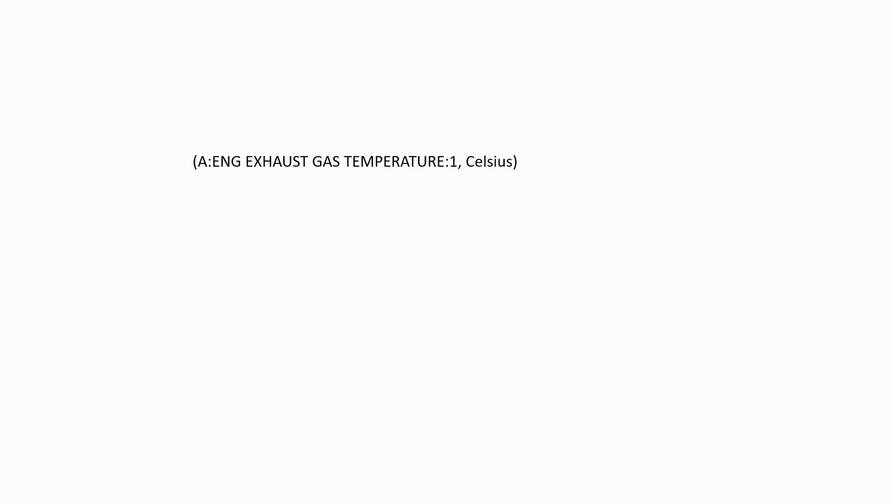
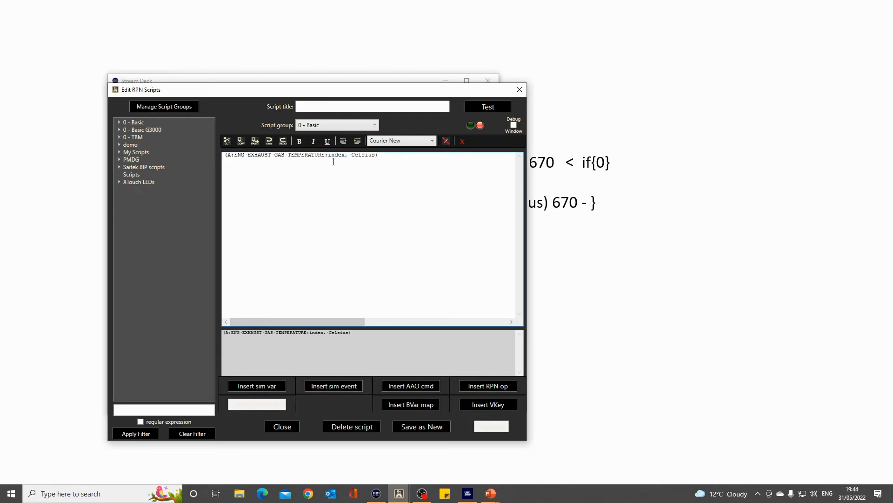
- Set the exhaust gas temperature variable's index to 1 and append the condition "670 < if{0} els{}" after it
{"action": "double_click", "coordinate": [336, 155]}
{"action": "type", "text": "1, Celsius) 67"}
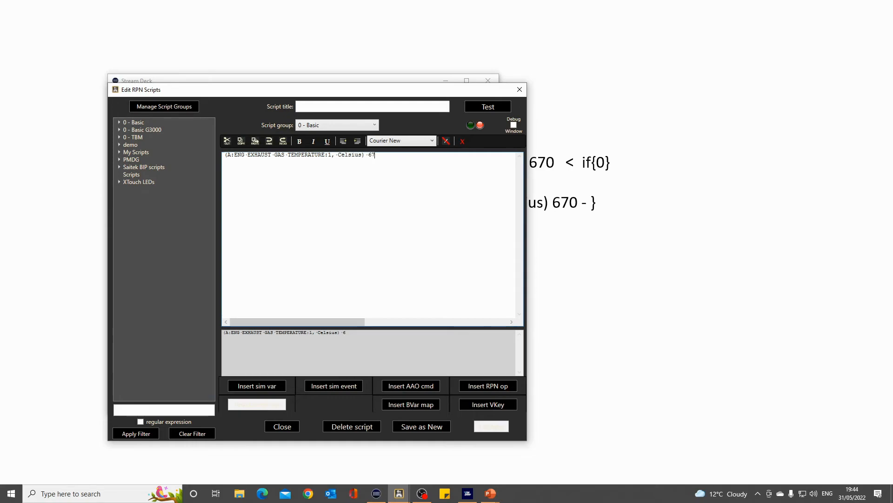
{"action": "type", "text": "0 < if{}"}
{"action": "key", "text": "Left"}
{"action": "type", "text": "0"}
{"action": "key", "text": "Right"}
{"action": "type", "text": "els{}"}
- Fill the els braces with a copy of "(A:ENG EXHAUST GAS TEMPERATURE:1, Celsius)" followed by "670 -"
{"action": "left_click", "coordinate": [364, 155]}
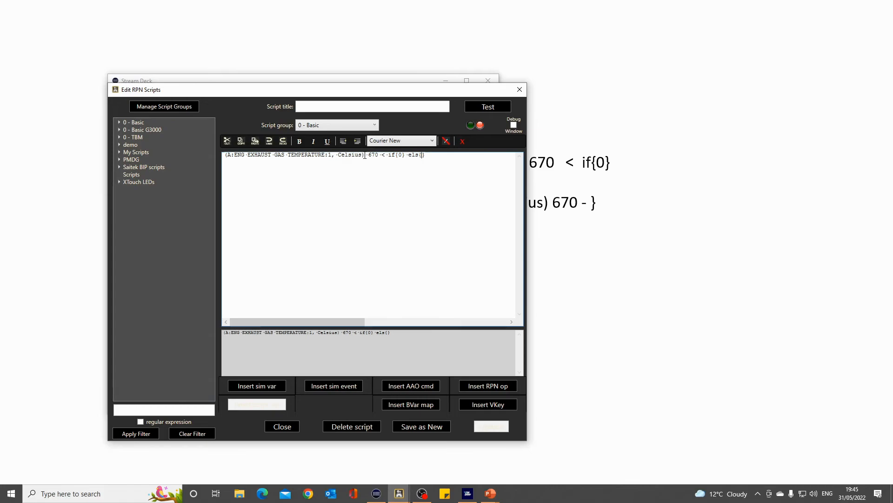
{"action": "left_click_drag", "start_coordinate": [364, 155], "coordinate": [224, 157]}
{"action": "key", "text": "ctrl+c"}
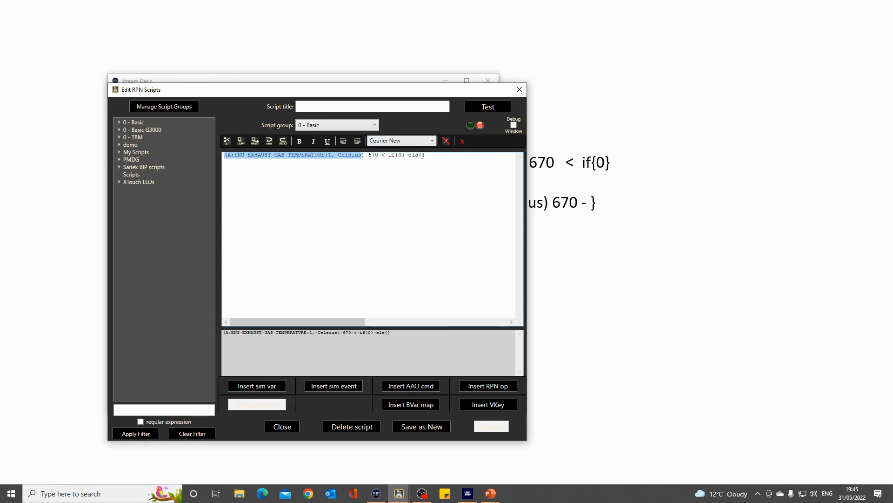
{"action": "left_click", "coordinate": [422, 155]}
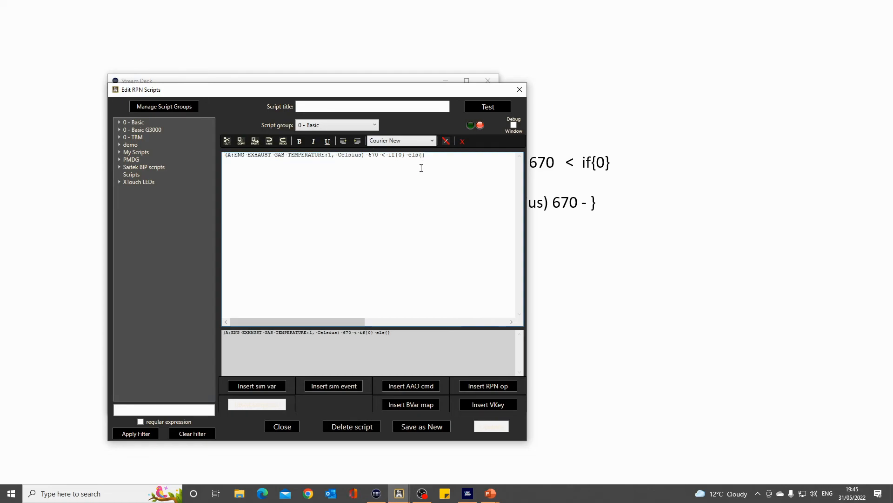
{"action": "key", "text": "ctrl+v"}
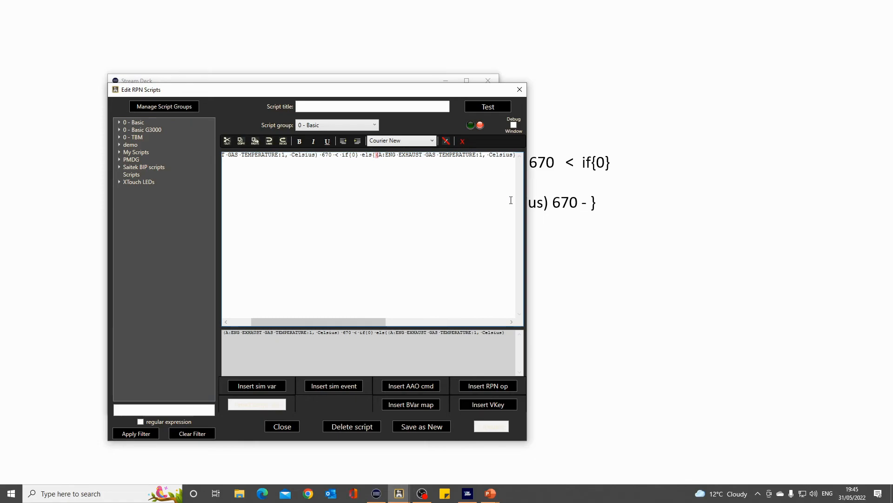
{"action": "type", "text": ")"}
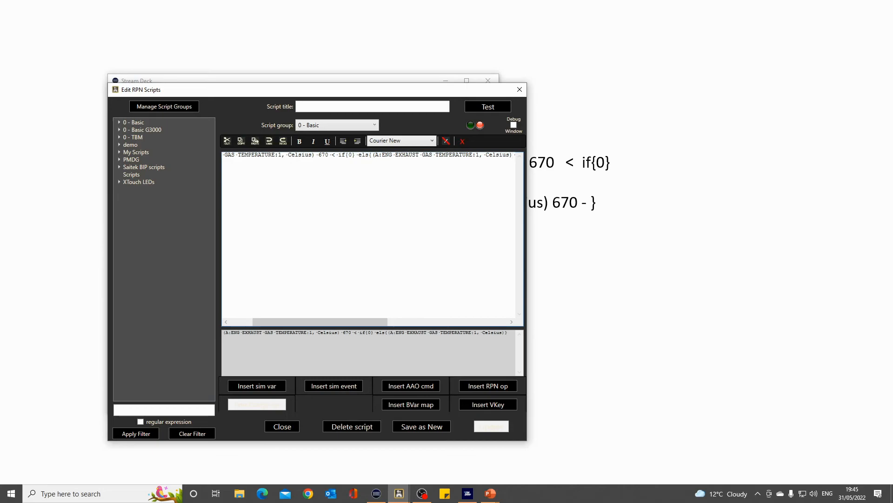
{"action": "type", "text": " 670 "}
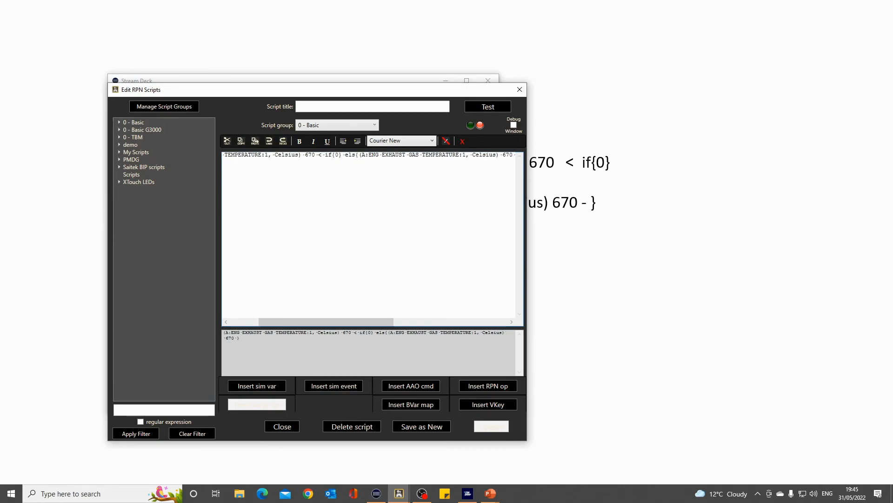
{"action": "type", "text": "-"}
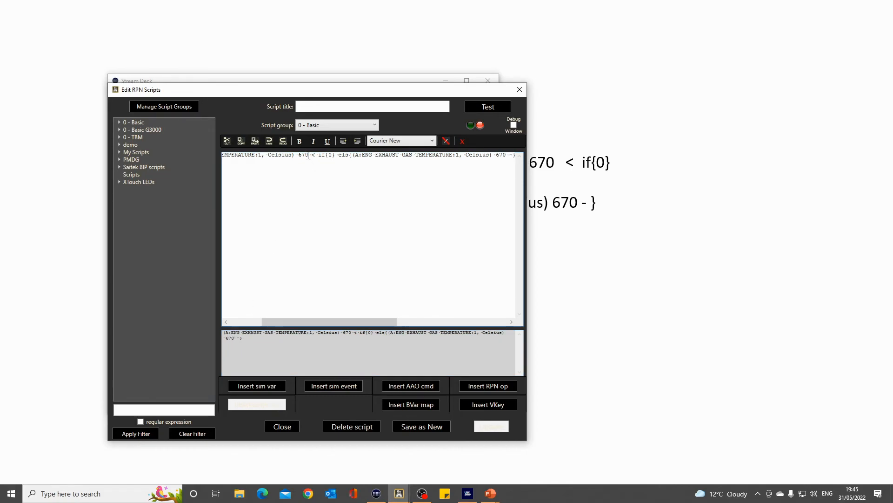
- Copy the whole script into the EGT gauge's read variable in Stream Deck and submit it with variable type S:
{"action": "triple_click", "coordinate": [308, 155]}
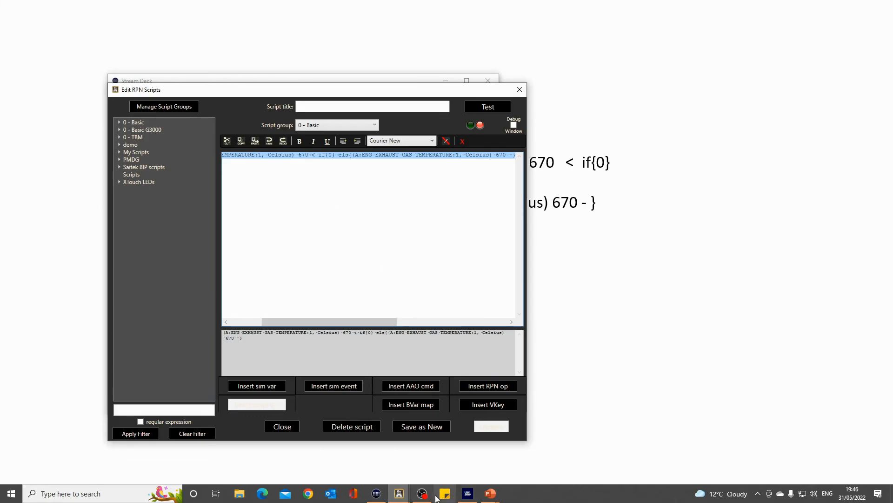
{"action": "left_click", "coordinate": [377, 494]}
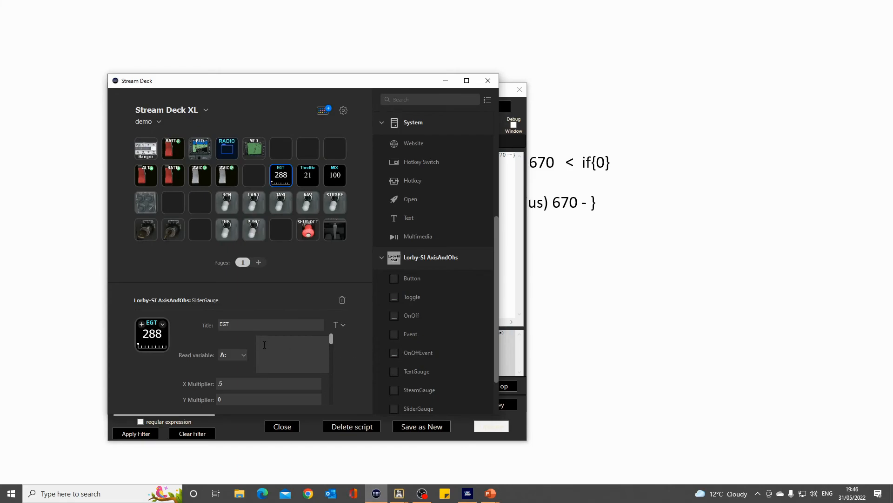
{"action": "key", "text": "ctrl+v"}
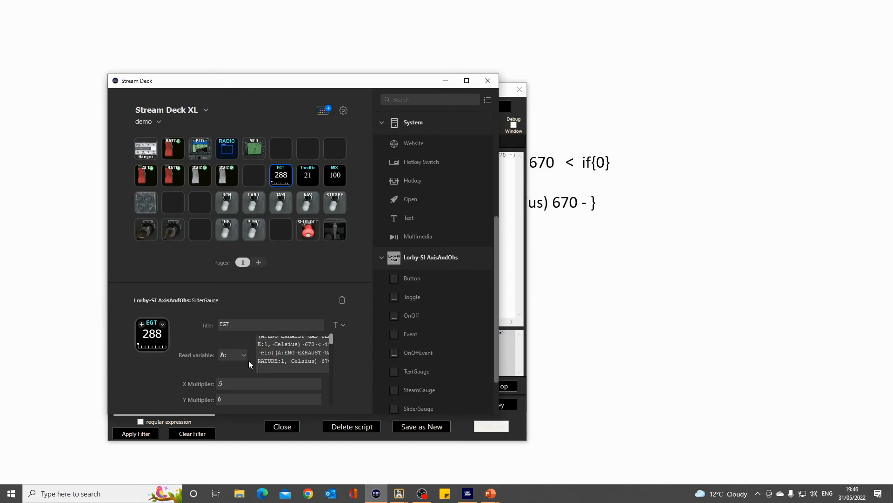
{"action": "left_click", "coordinate": [244, 354]}
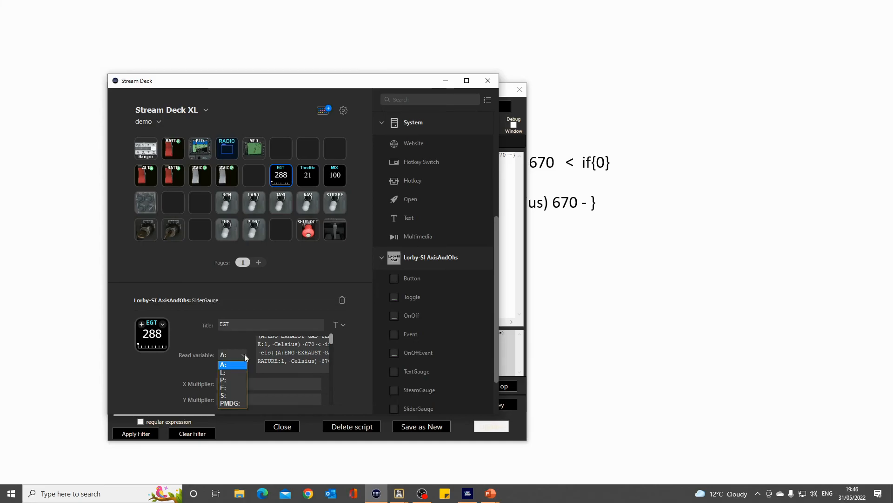
{"action": "left_click", "coordinate": [233, 399]}
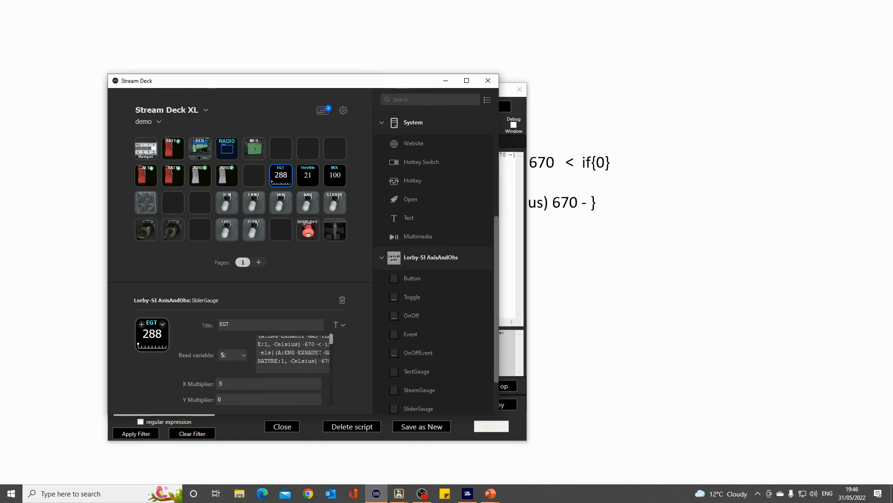
{"action": "left_click_drag", "start_coordinate": [331, 339], "coordinate": [332, 408]}
{"action": "left_click", "coordinate": [309, 396]}
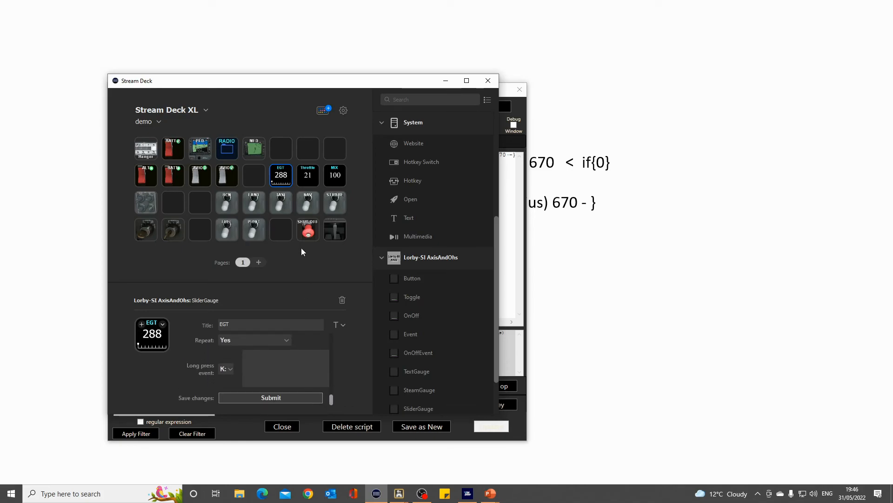